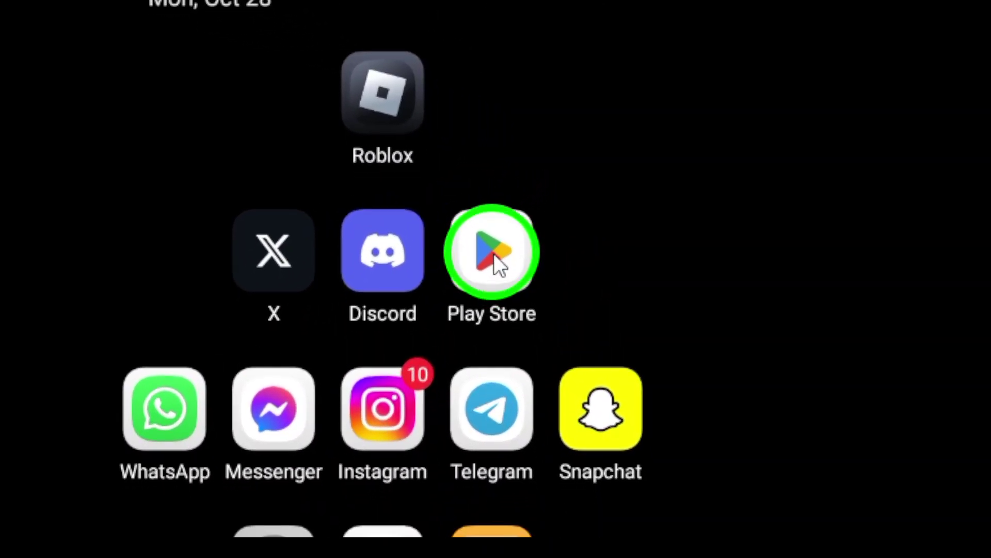
Step: Launch the Play Store from the Android home screen
left_click(494, 253)
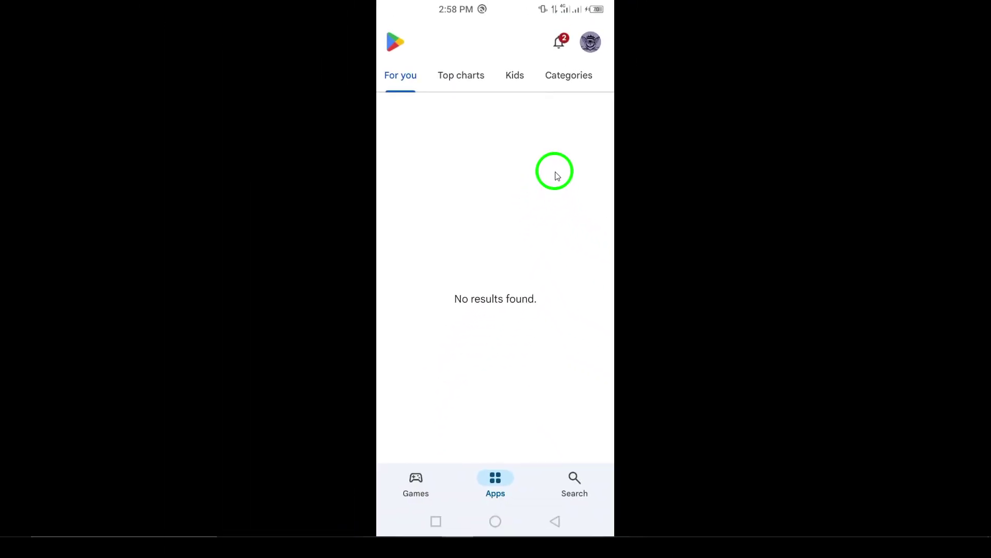
Step: Switch to the Play Store's Search page from the bottom navigation
left_click(576, 478)
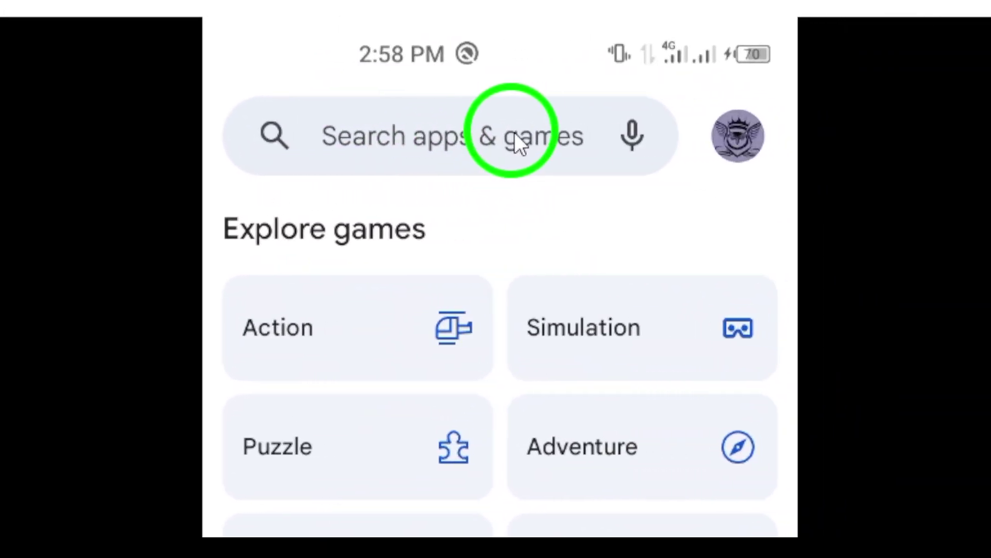
Step: Search for Snapchat using the recent-search suggestion
left_click(475, 149)
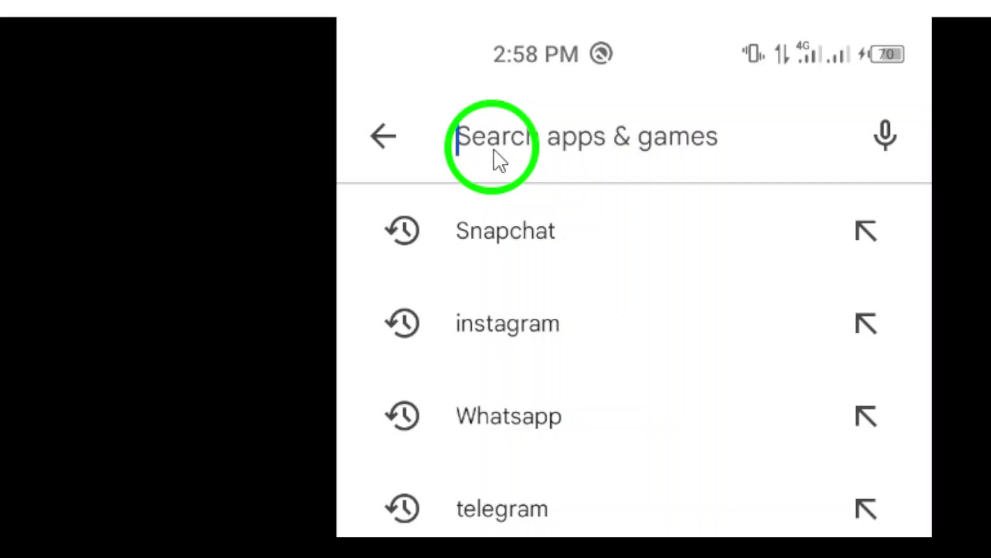
left_click(542, 246)
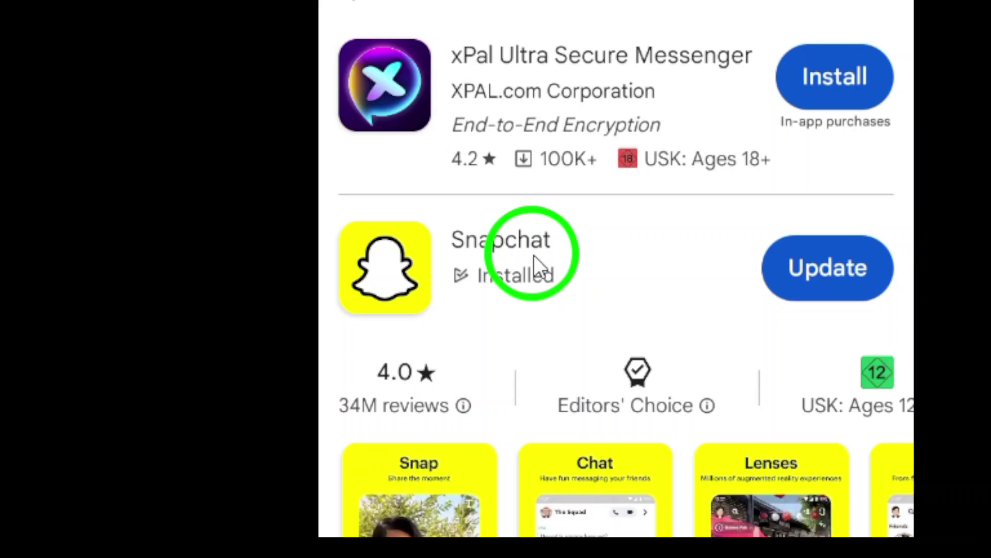
Step: View Snapchat's details page showing Uninstall and Update buttons
left_click(535, 257)
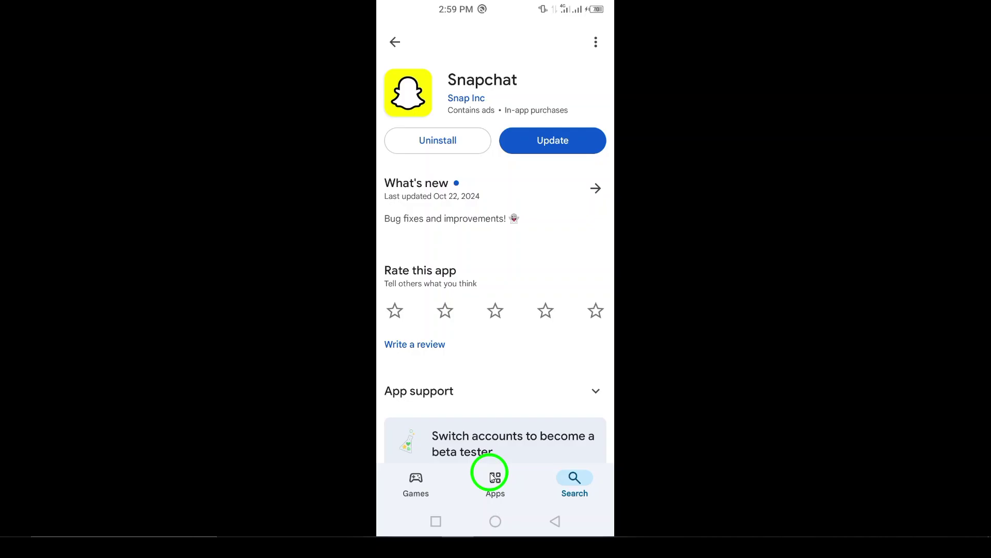
Step: Back out of the Play Store to the Android home screen
left_click(556, 519)
left_click(556, 519)
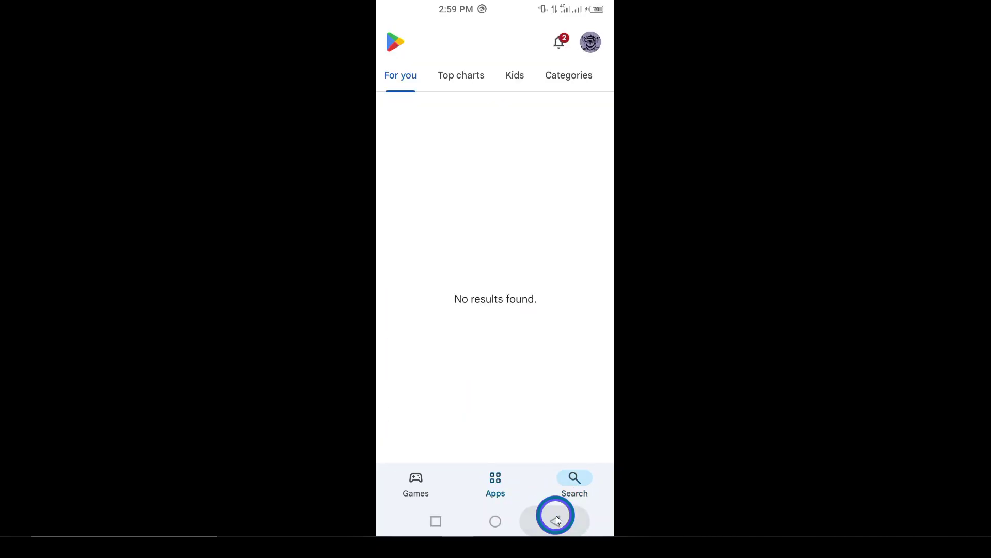
left_click(556, 519)
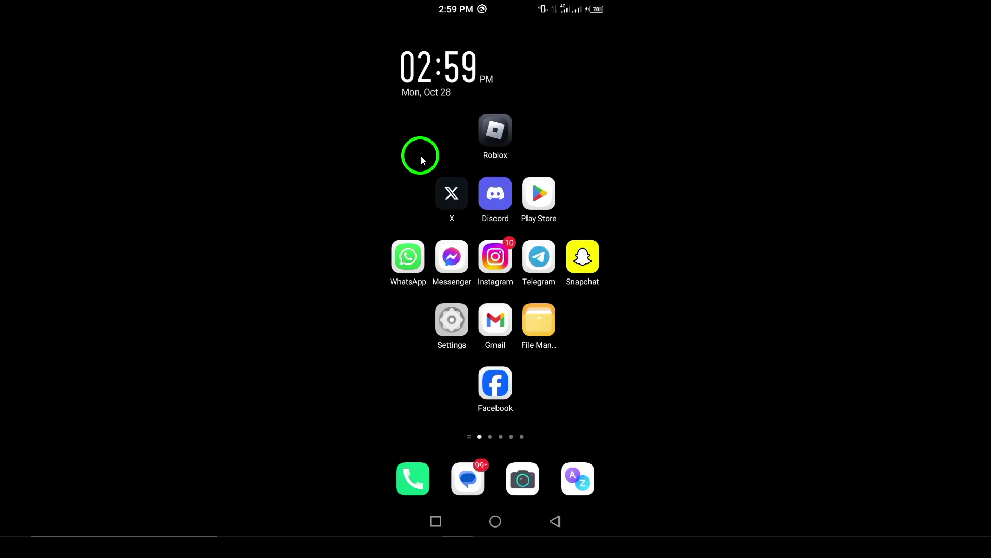
Step: Switch mobile data off and Wi-Fi on from the quick settings shade
left_click_drag(494, 4, 479, 157)
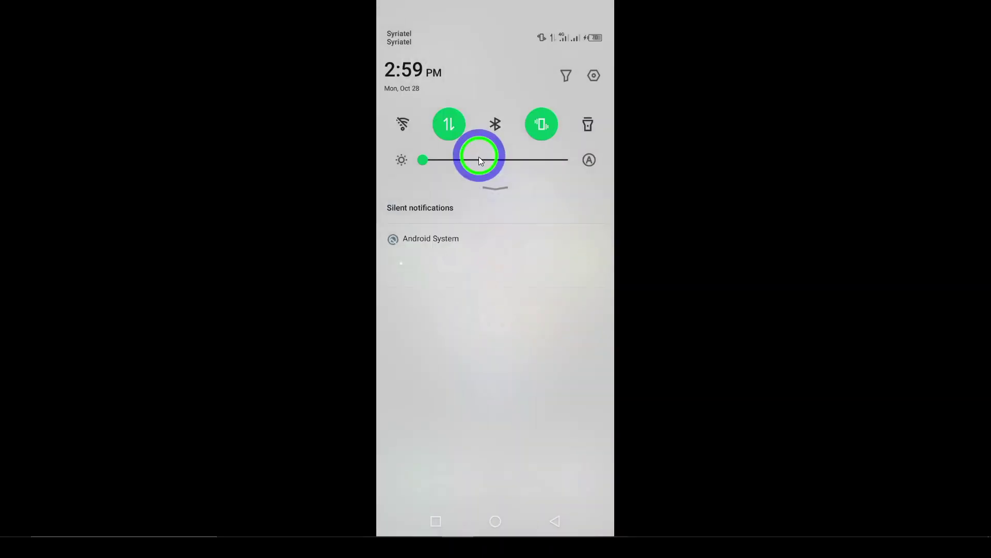
left_click(439, 135)
left_click(430, 341)
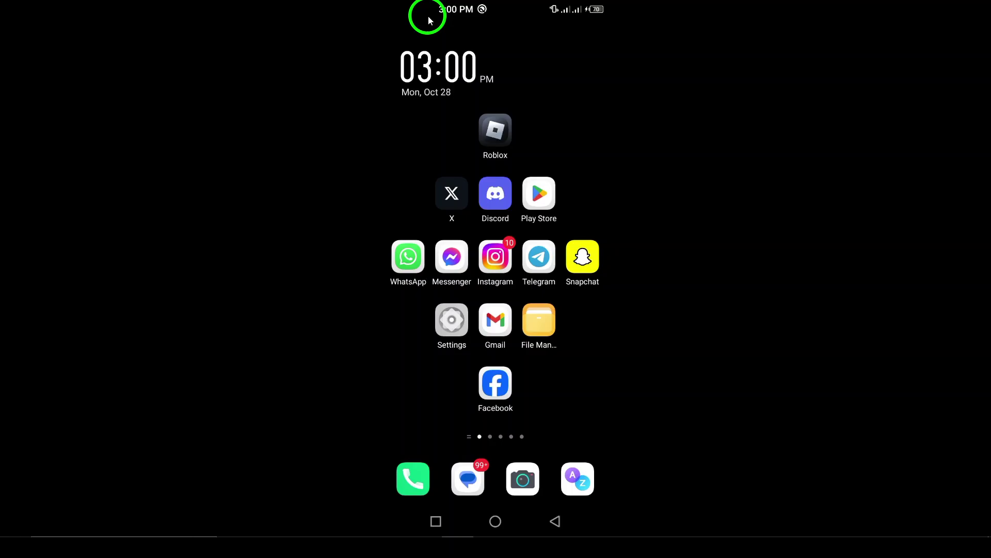
Step: Reopen quick settings, toggle Wi-Fi again and return to the home screen
left_click_drag(429, 7, 385, 218)
left_click(401, 126)
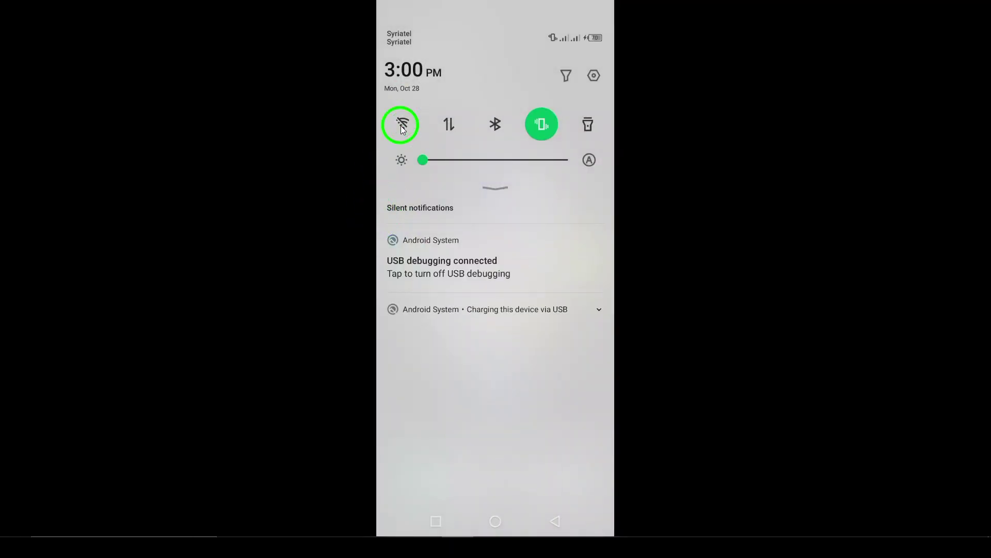
left_click(402, 128)
left_click(436, 354)
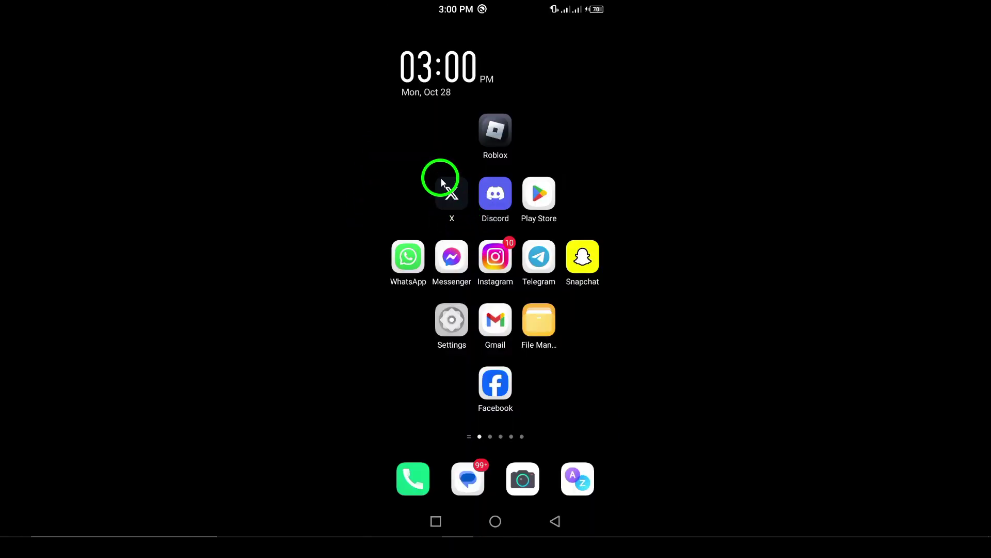